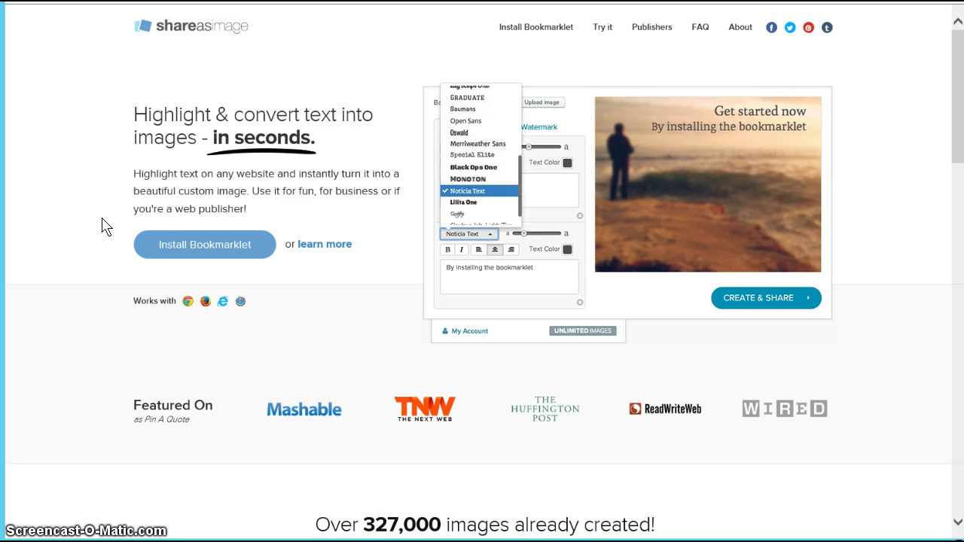
Step: Open the Try it page with the image editor
click(64, 143)
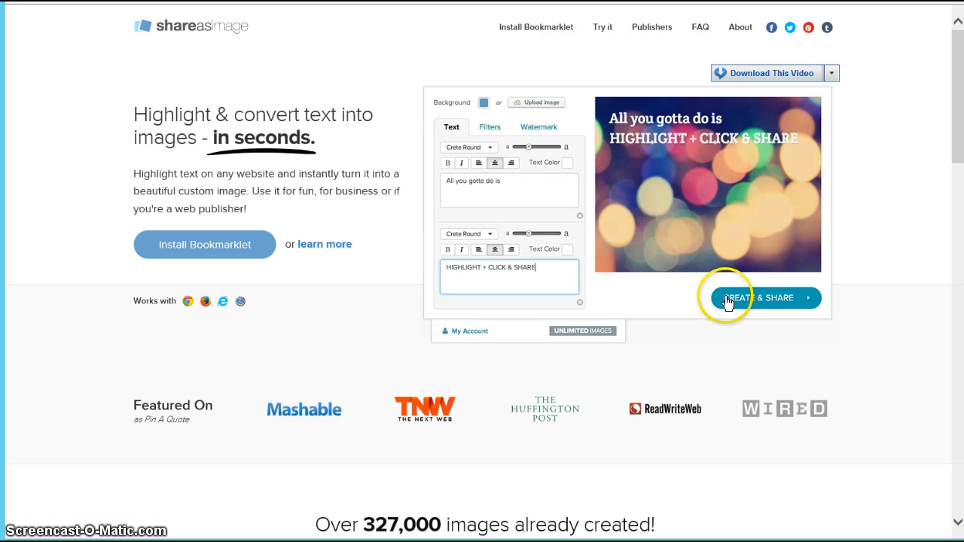
click(608, 33)
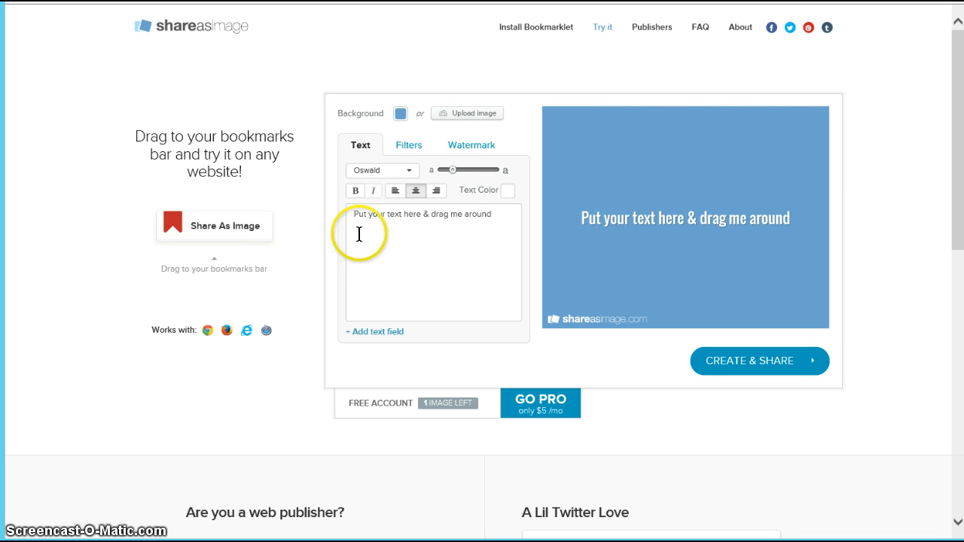
Step: Switch to Notepad and copy the quote "Either you run the day or the day runs you." together with its author line
click(360, 212)
drag(497, 217, 322, 211)
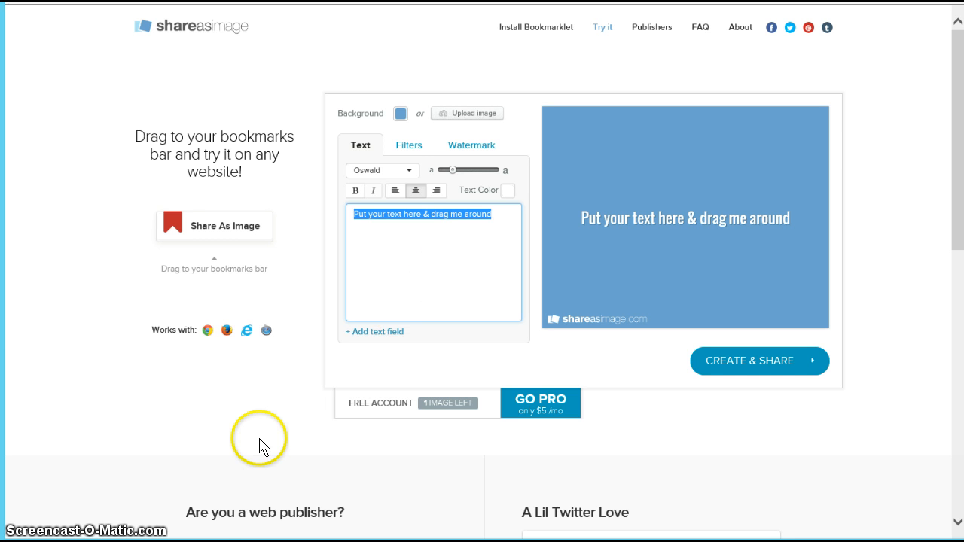
mouse_move(138, 541)
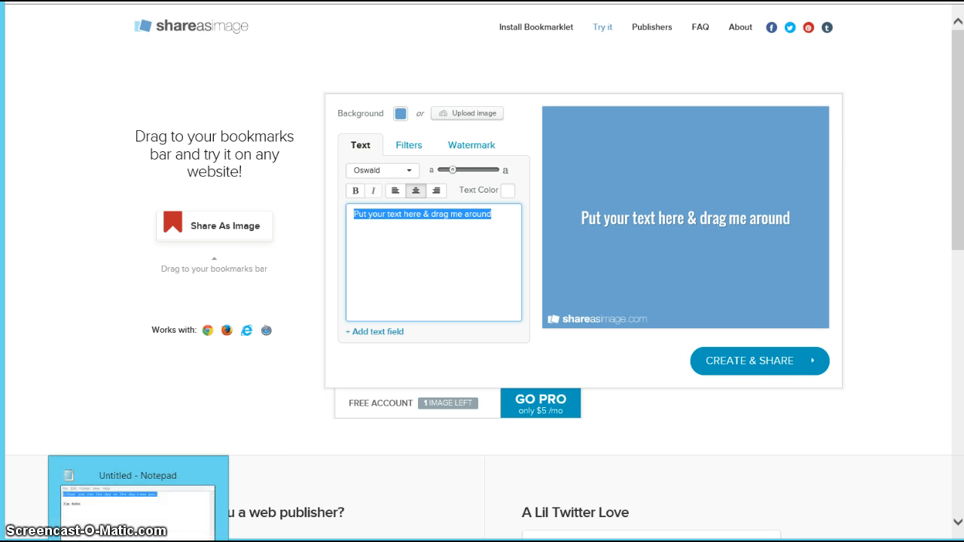
click(139, 540)
click(517, 331)
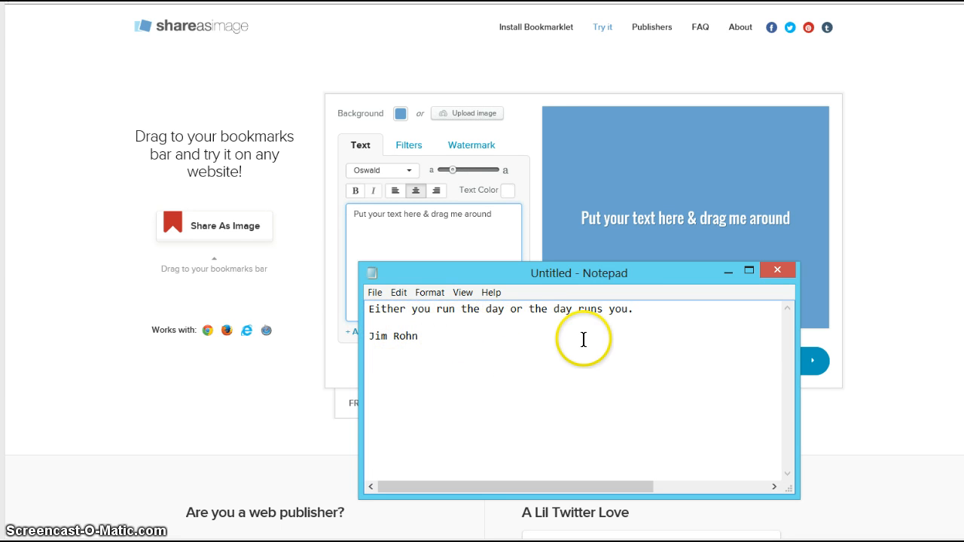
drag(419, 337, 345, 305)
key(ctrl+c)
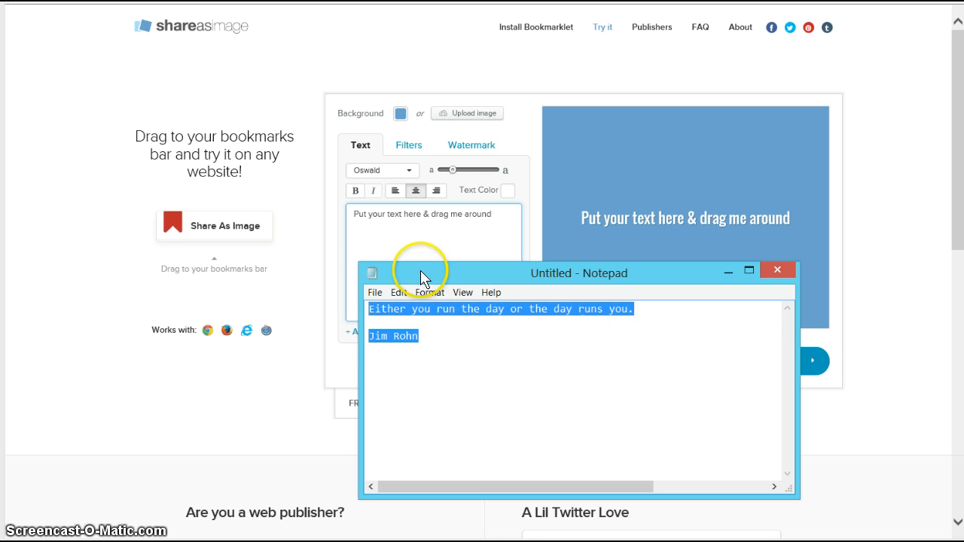
Step: Replace the editor's placeholder text with the copied quote and put "~Jim Rohn" on the line directly below it
click(486, 217)
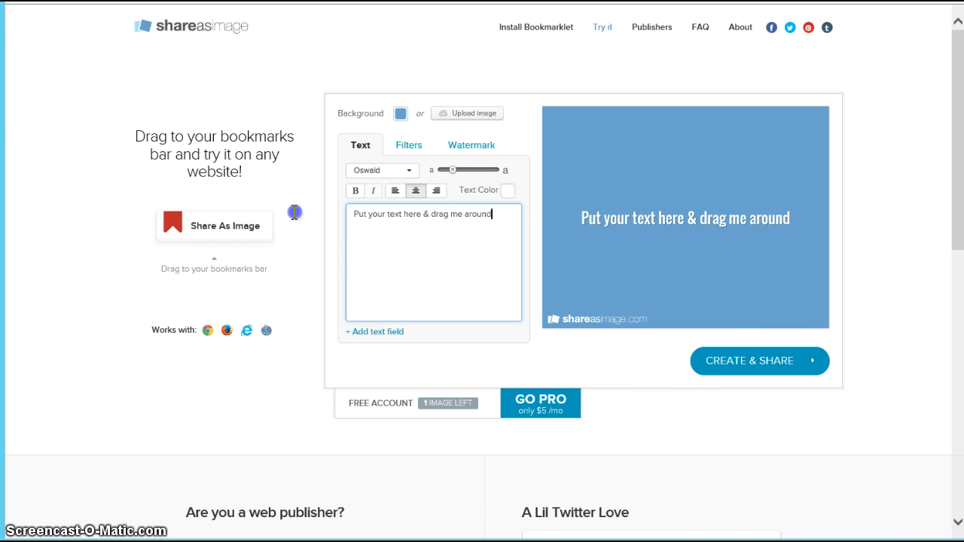
key(ctrl+a)
key(ctrl+v)
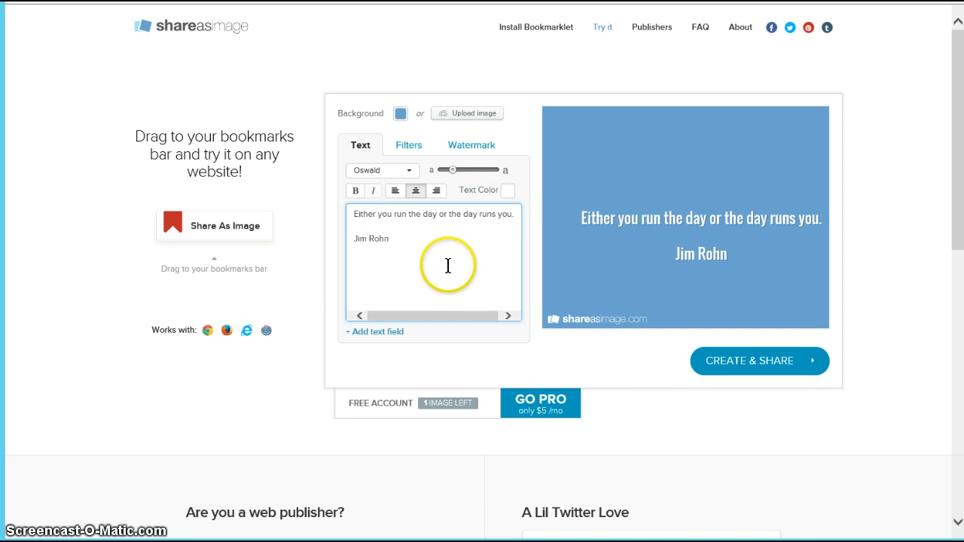
click(351, 237)
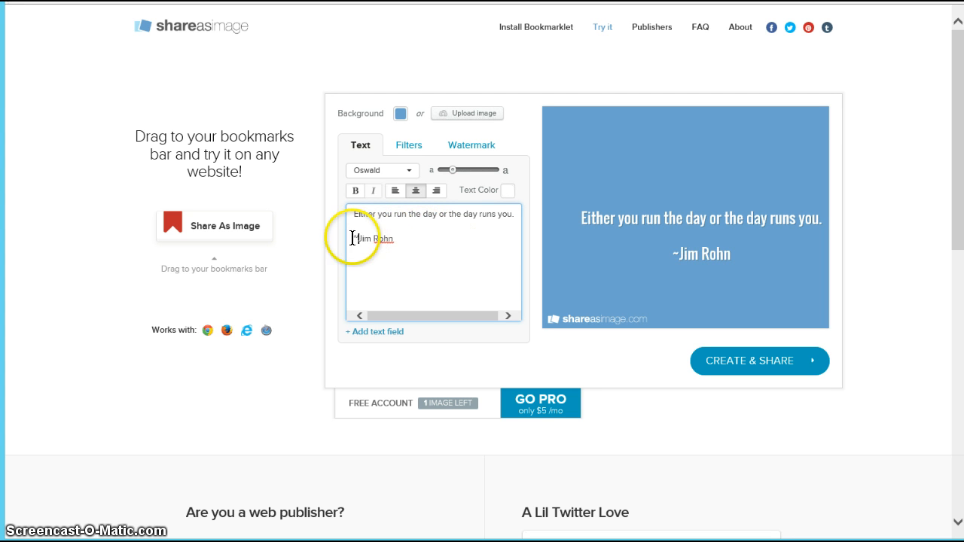
key(BackSpace)
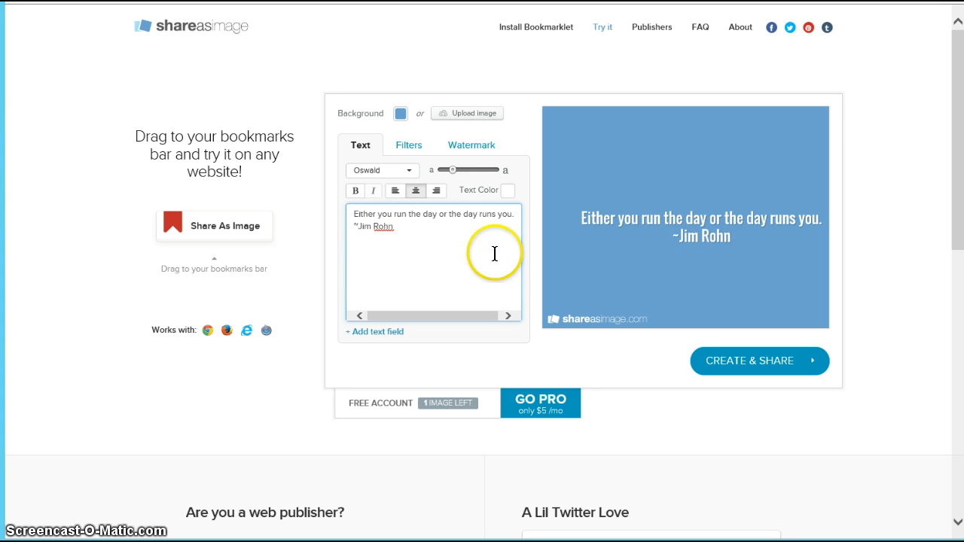
Step: Right-align the quote text and move it down into the lower part of the image
key(ctrl+a)
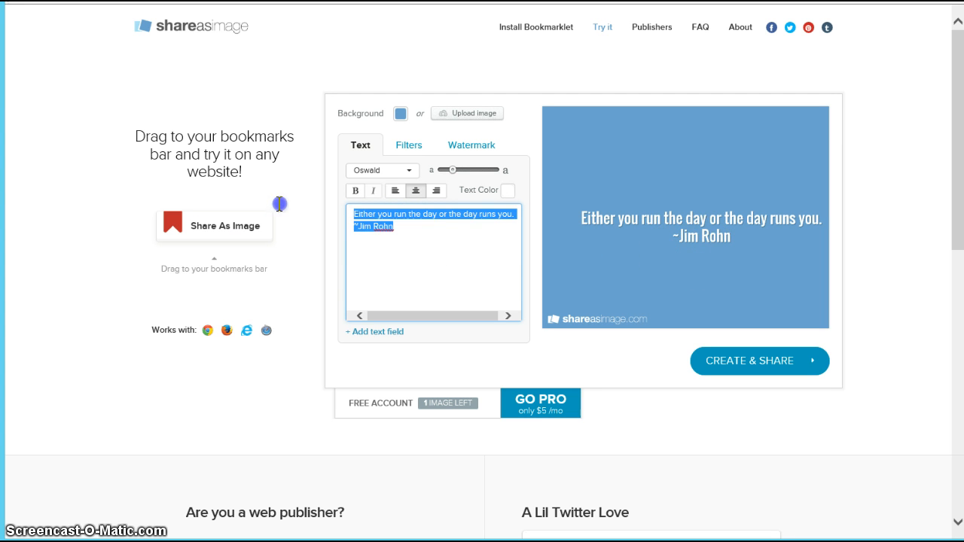
click(436, 192)
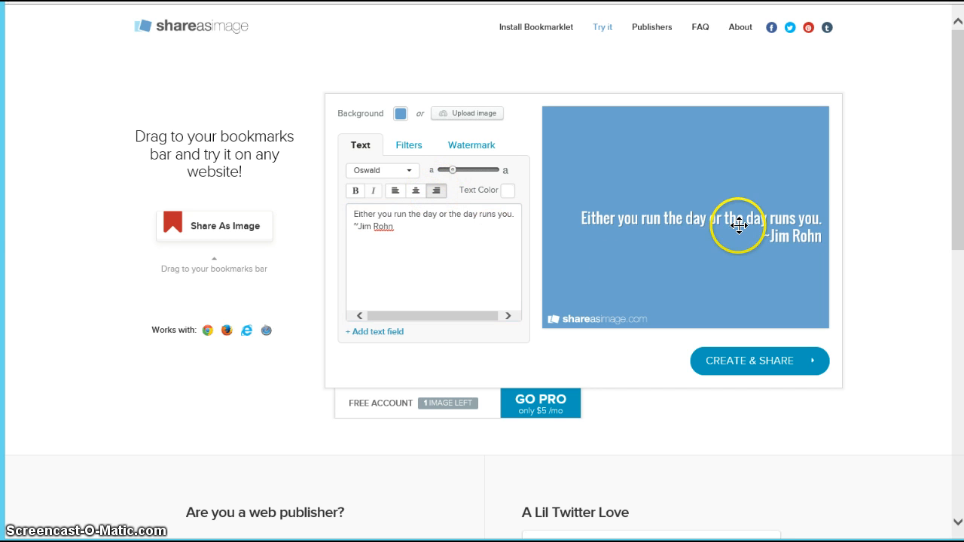
drag(738, 224, 728, 249)
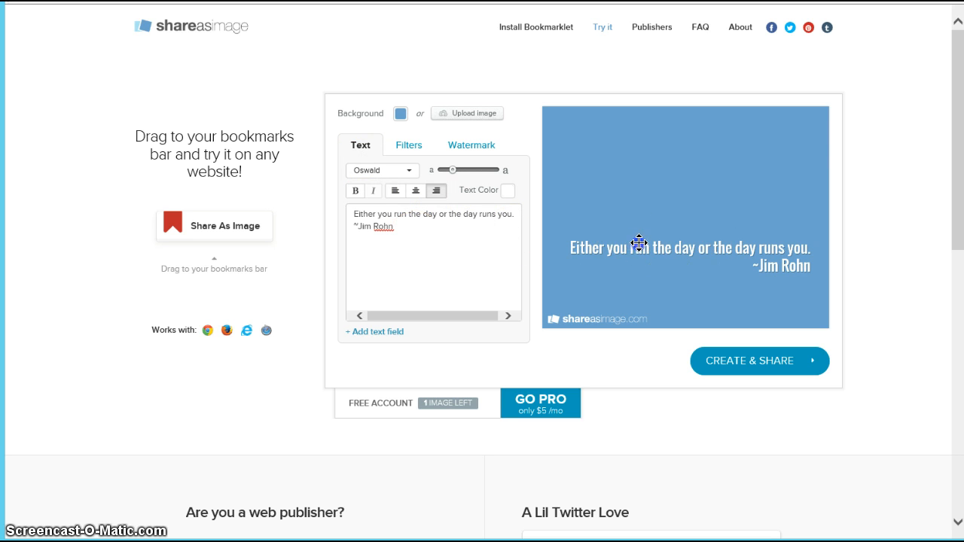
mouse_move(639, 244)
mouse_down()
mouse_move(639, 183)
mouse_move(652, 176)
mouse_move(648, 256)
mouse_up()
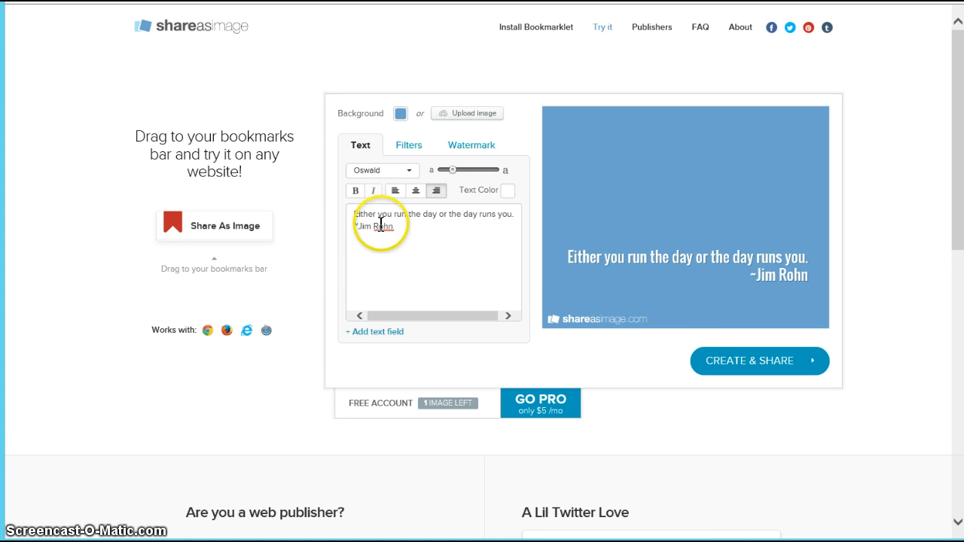
Step: Try the Crete Round font on the whole quote text
drag(397, 226, 339, 208)
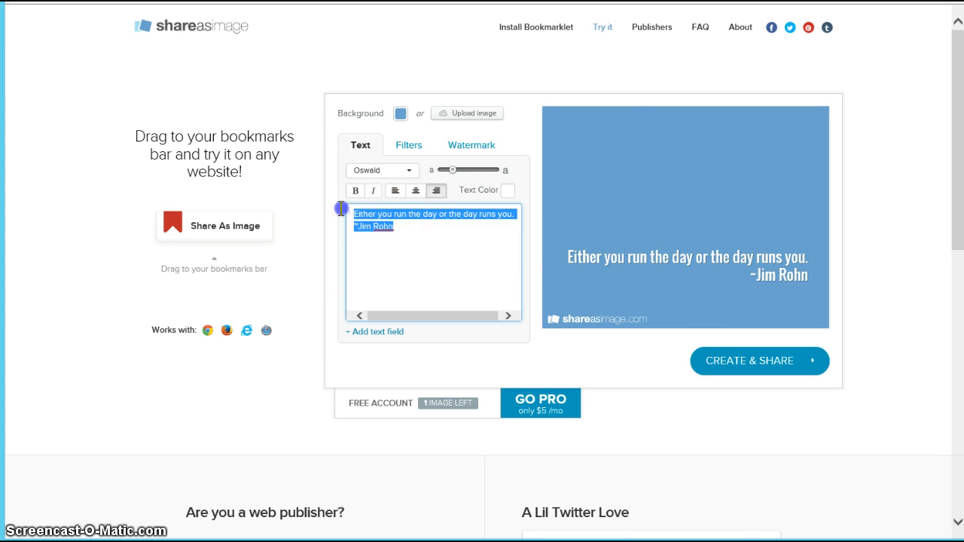
click(410, 172)
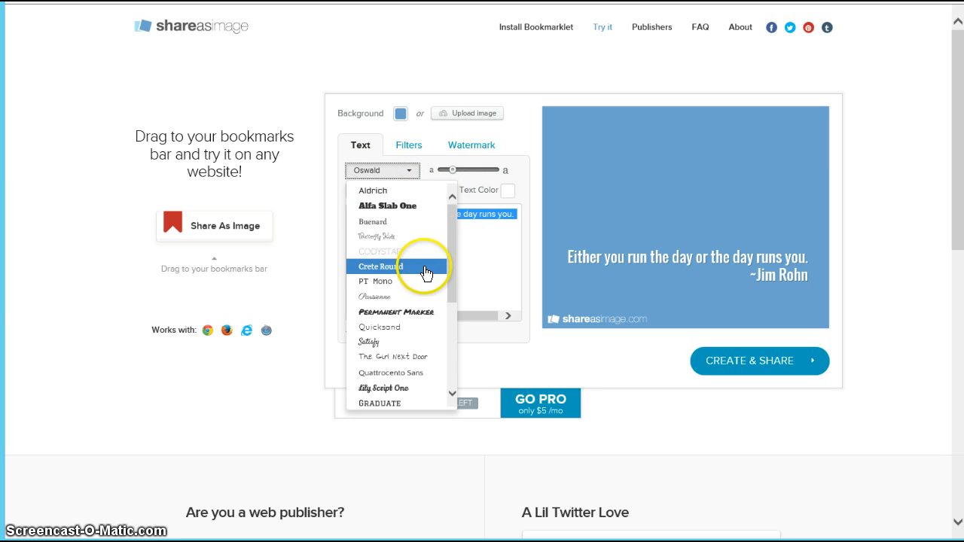
click(387, 268)
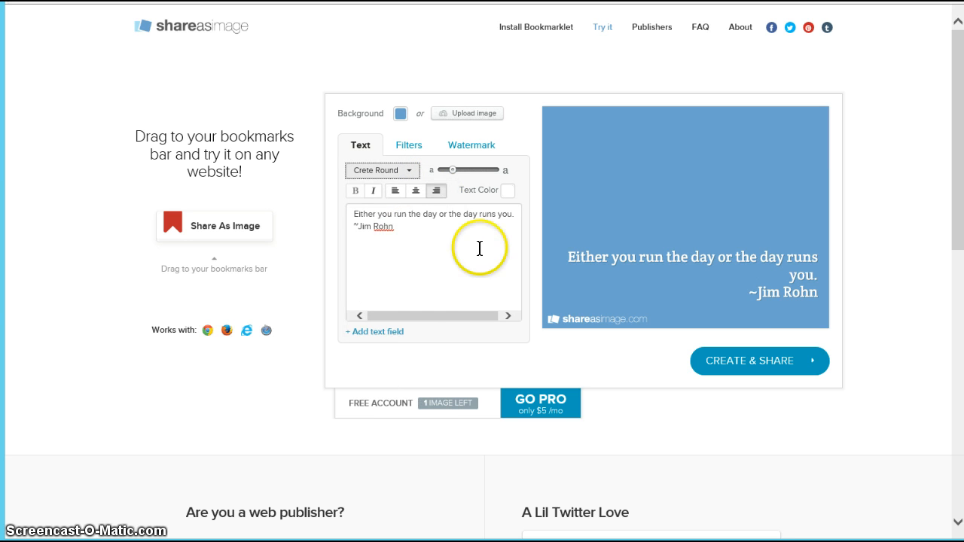
Step: Set the quote's font to Graduate and nudge the text slightly down and left on the image
click(411, 170)
scroll(450, 241, down, 1)
scroll(451, 253, down, 4)
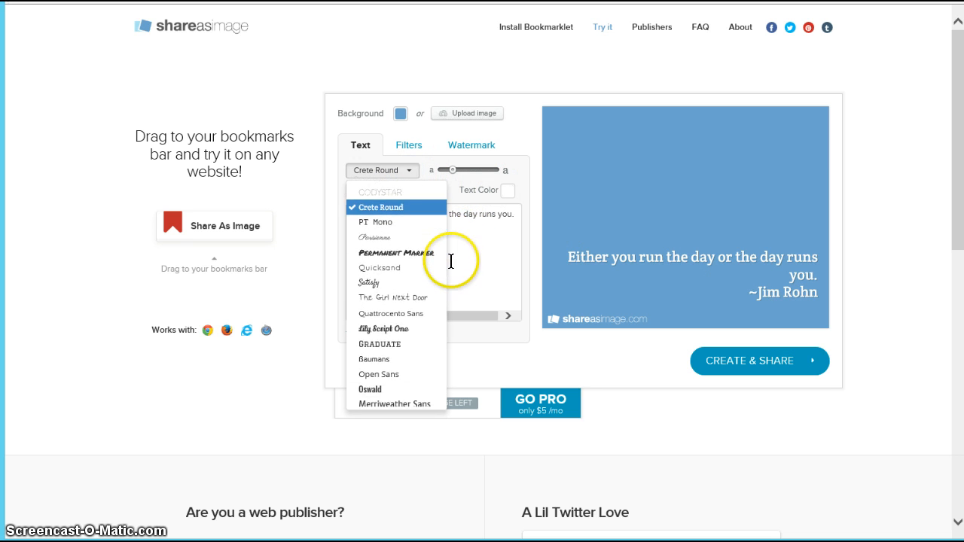
scroll(447, 294, down, 2)
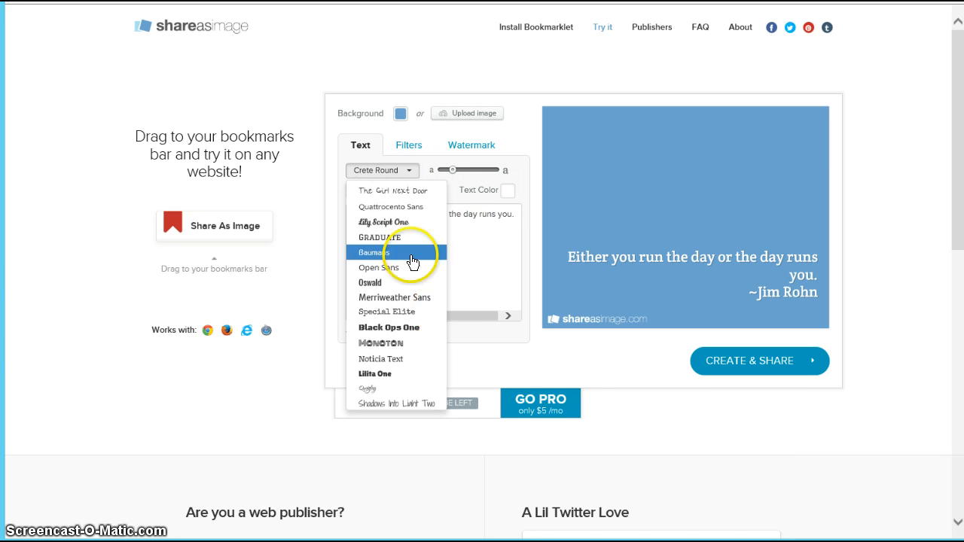
click(379, 238)
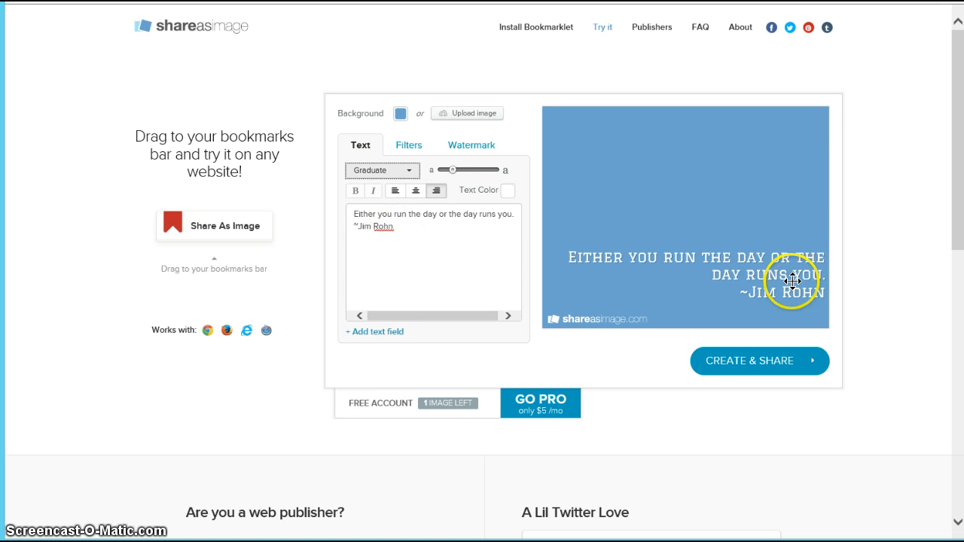
drag(766, 276, 762, 278)
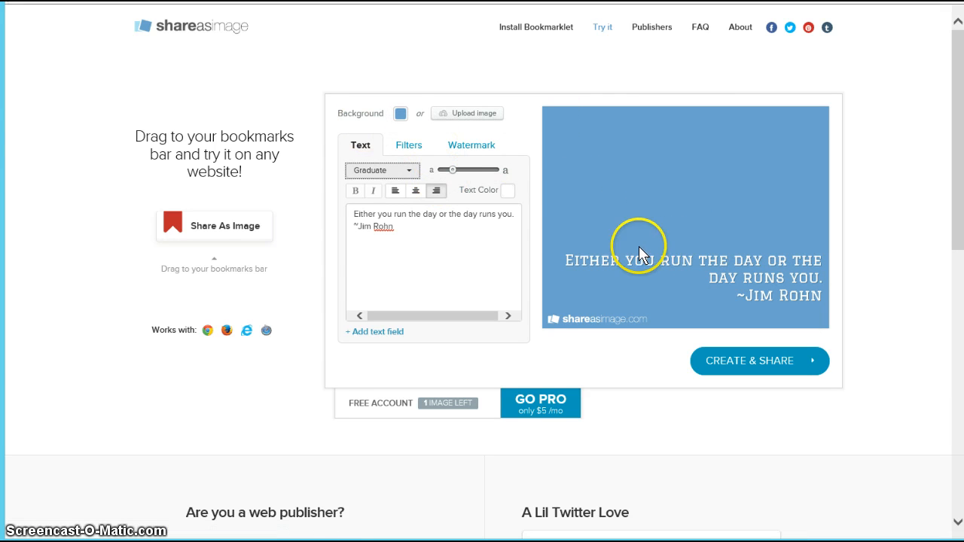
Step: Change the image's background colour to light green
click(403, 126)
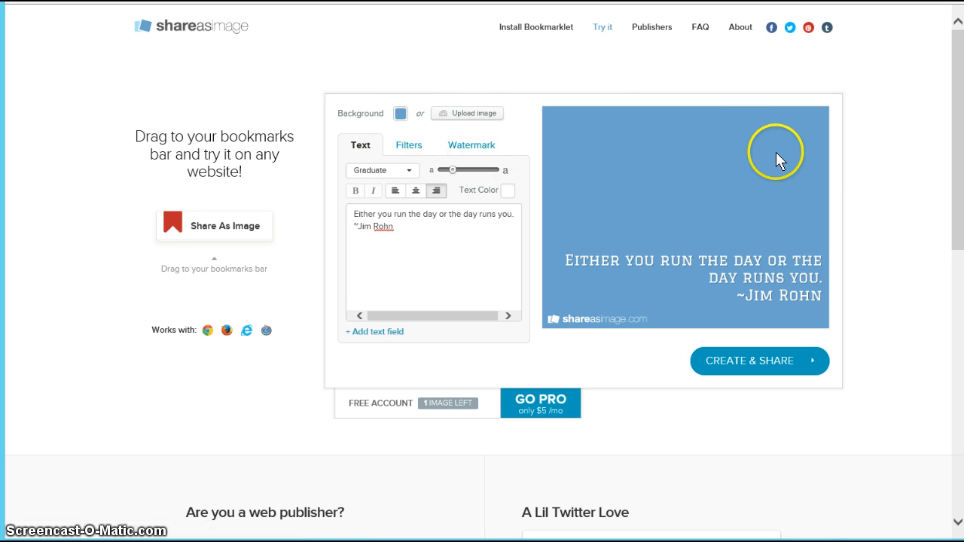
click(400, 116)
drag(492, 160, 493, 191)
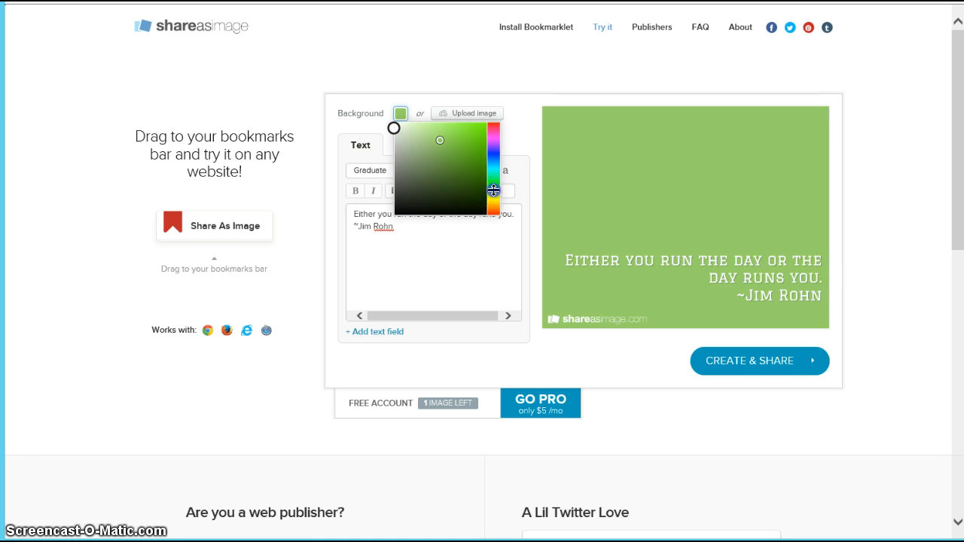
click(508, 118)
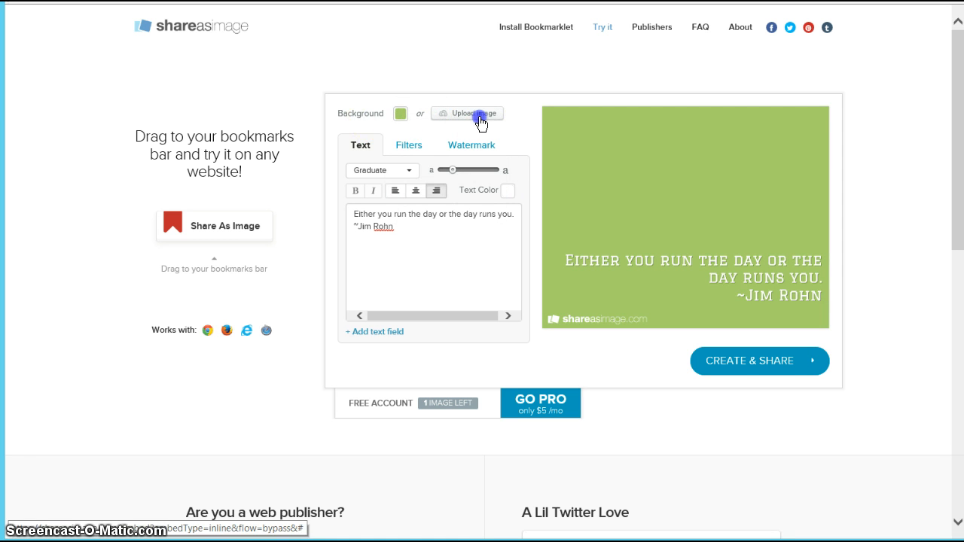
Step: Upload the sunrise JPG from the Desktop as the background image and shift the quote slightly up and left
click(479, 116)
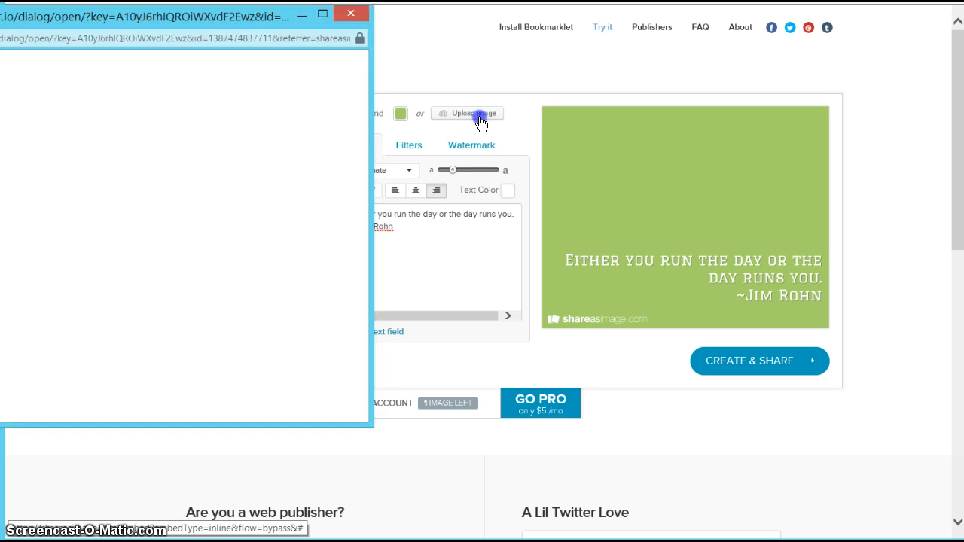
drag(236, 18, 402, 61)
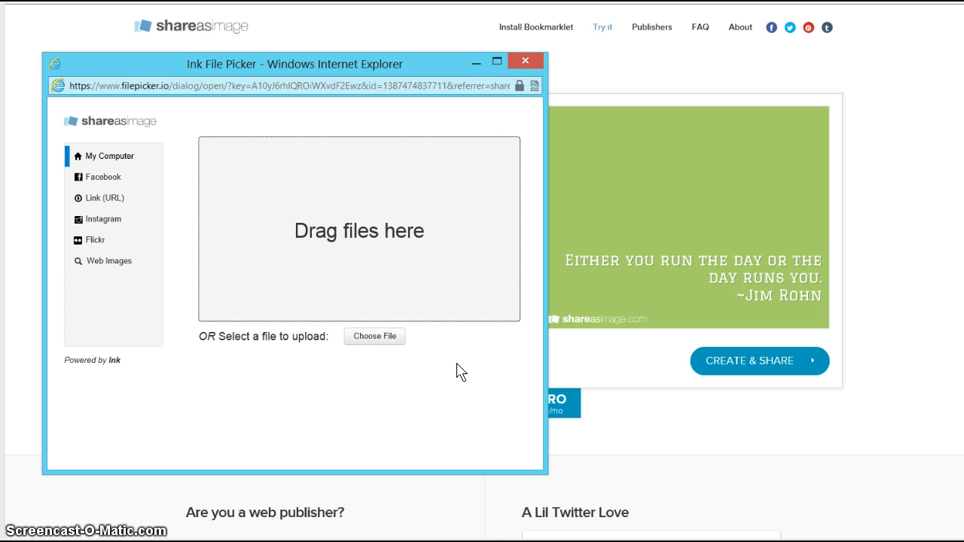
click(371, 340)
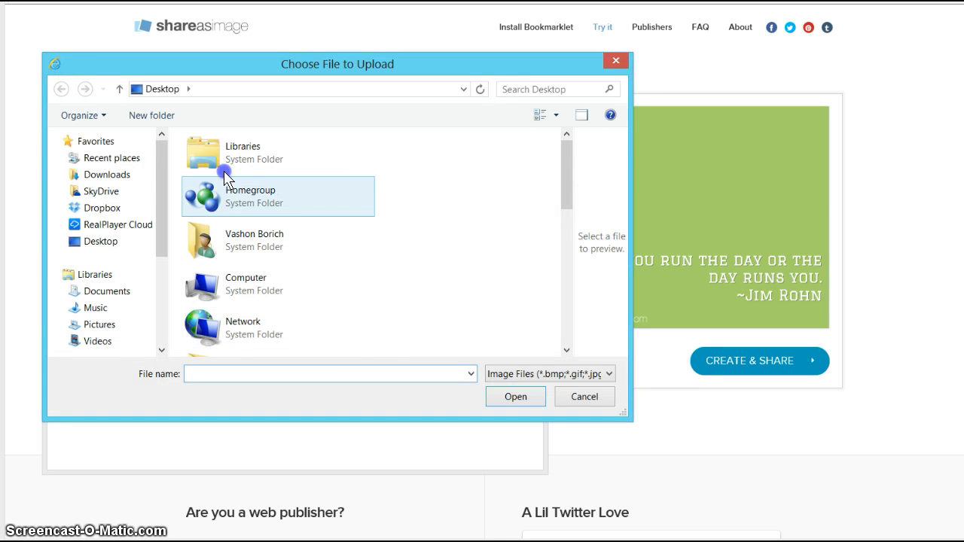
click(100, 241)
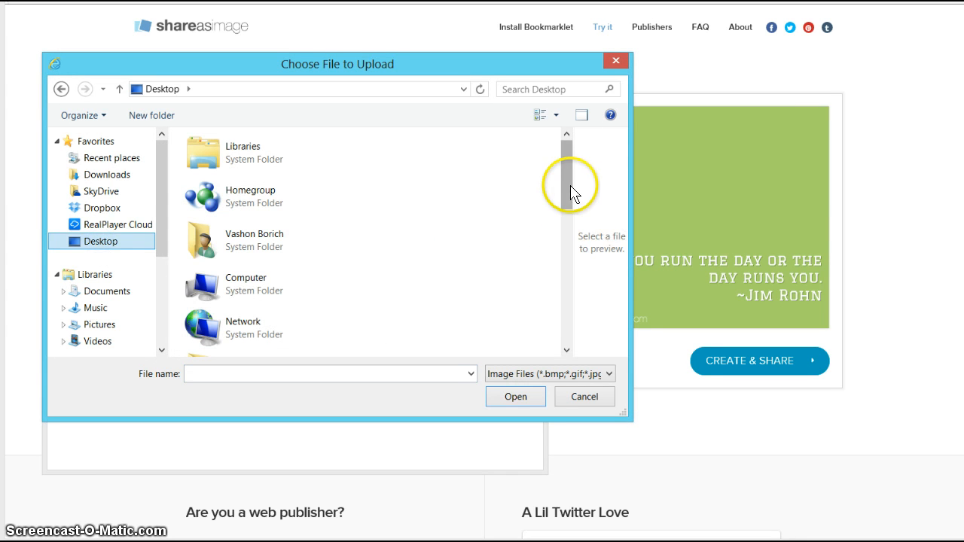
drag(569, 186, 558, 256)
drag(562, 190, 563, 335)
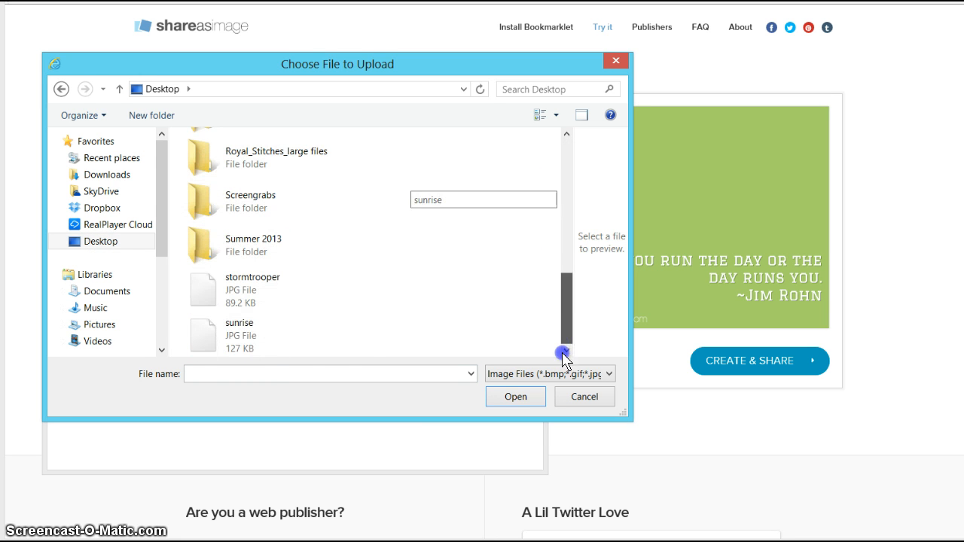
click(246, 337)
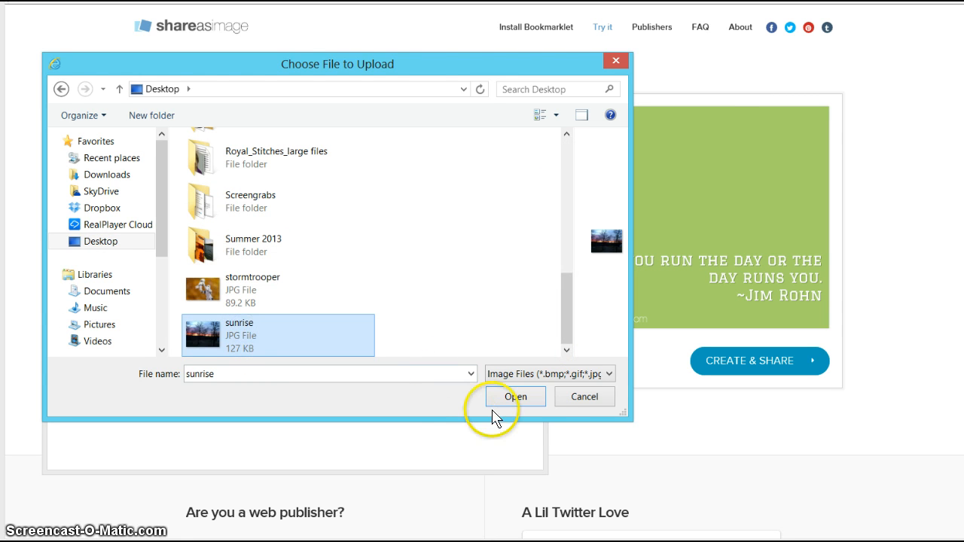
click(513, 397)
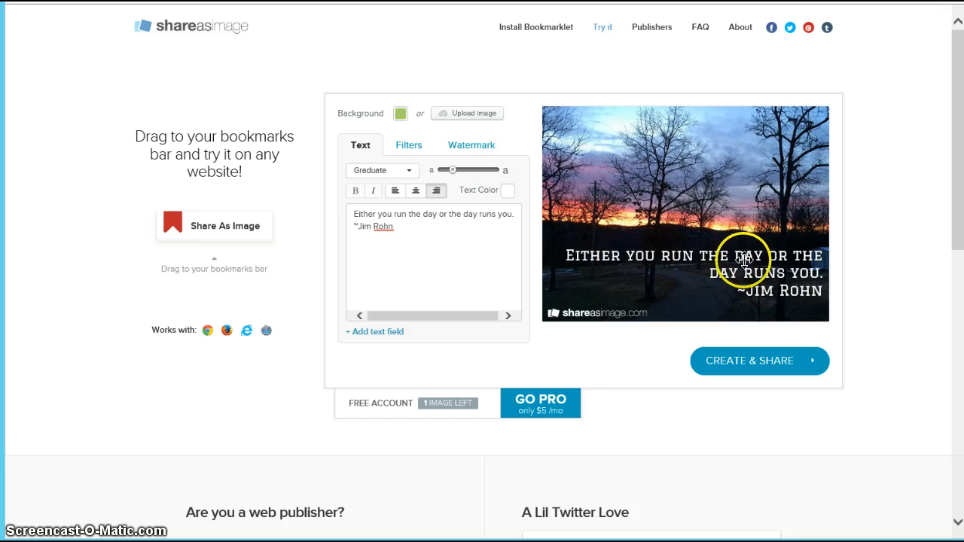
drag(776, 261, 768, 258)
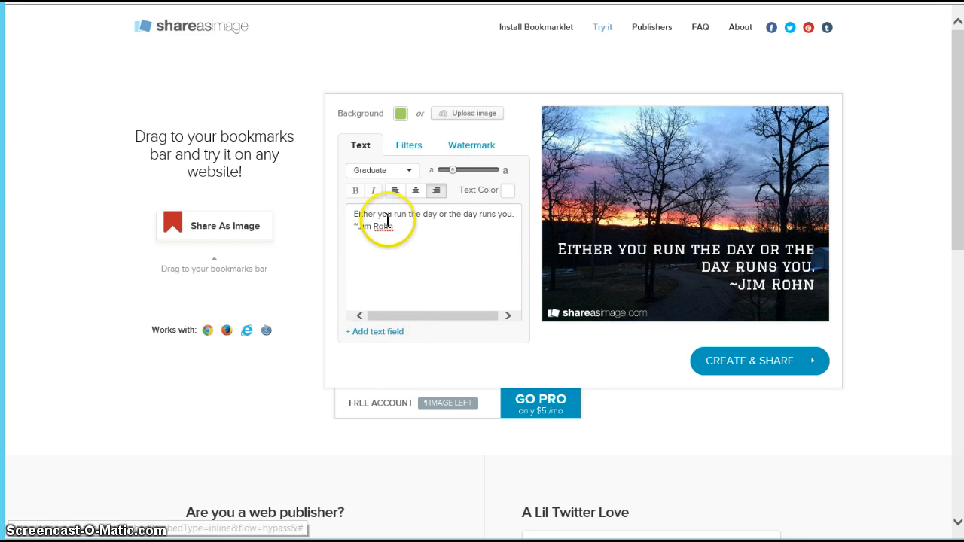
click(375, 332)
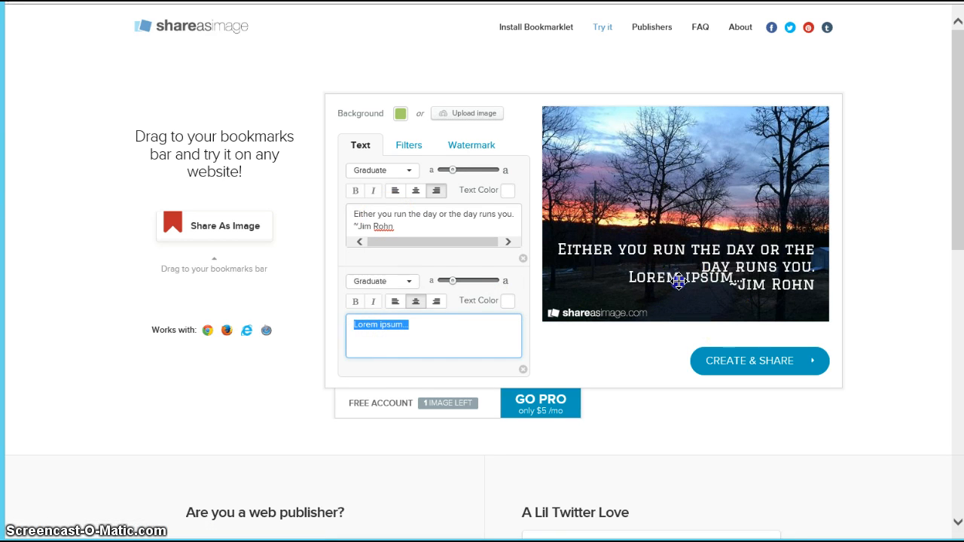
drag(678, 281, 599, 287)
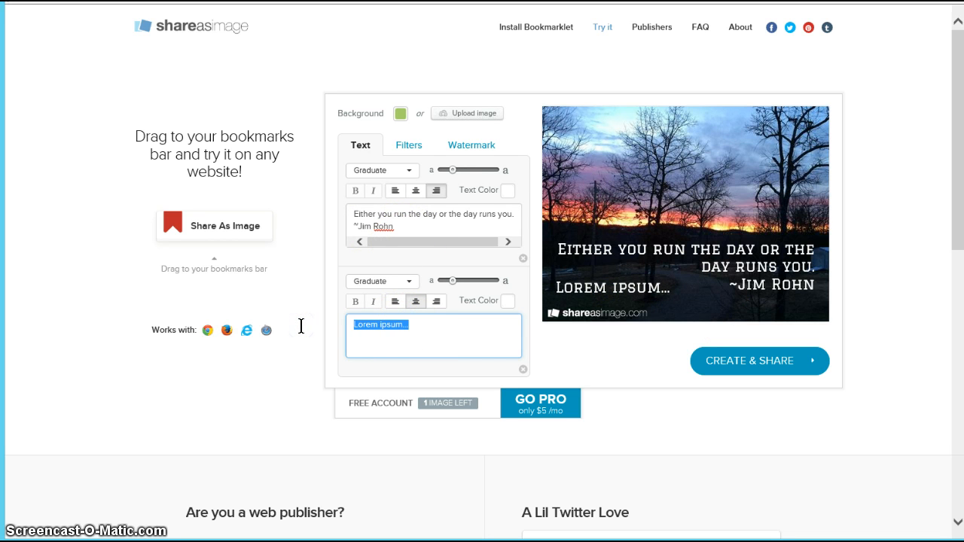
text(www.f)
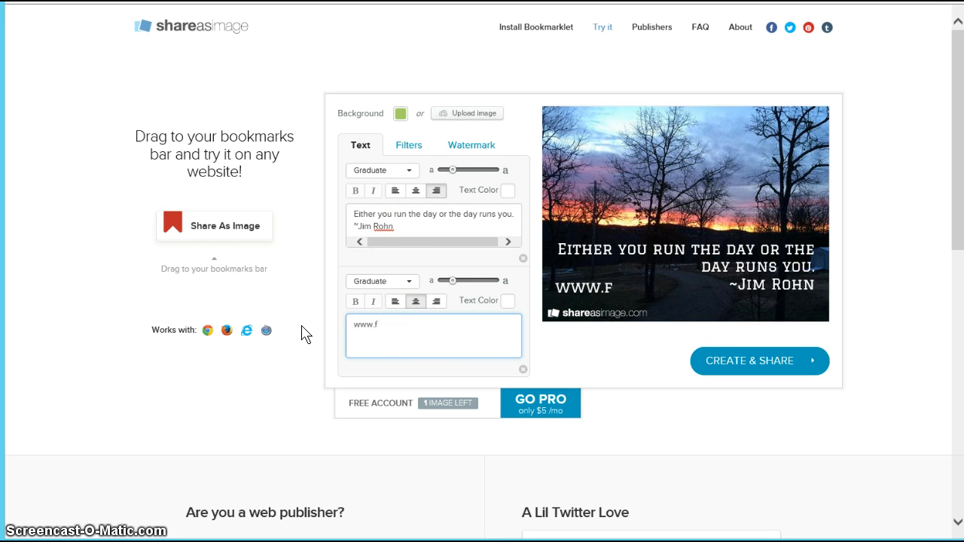
text(earlessfreed)
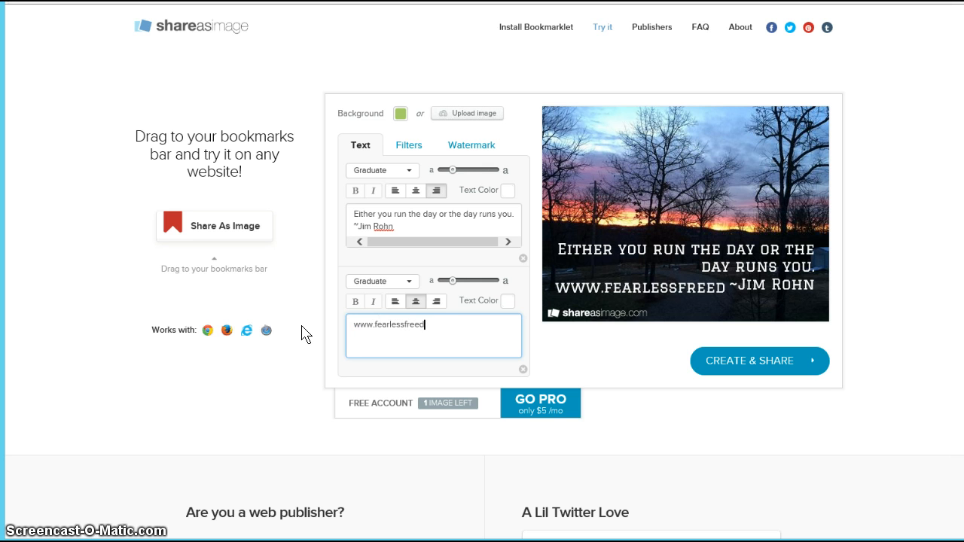
text(om.info)
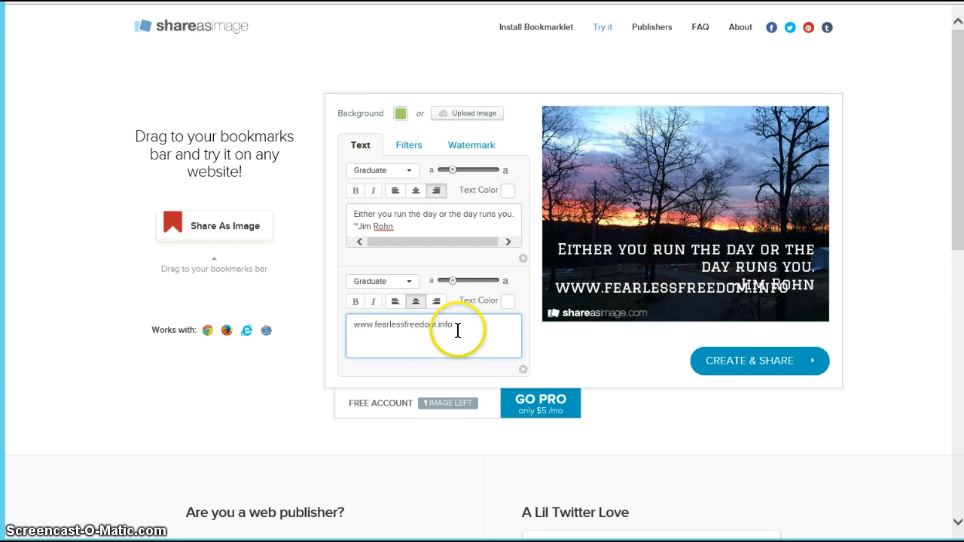
Step: Set the web address's font to Oswald, adjusting its size and placing it just above the watermark in the image's lower-left corner
drag(457, 329, 351, 327)
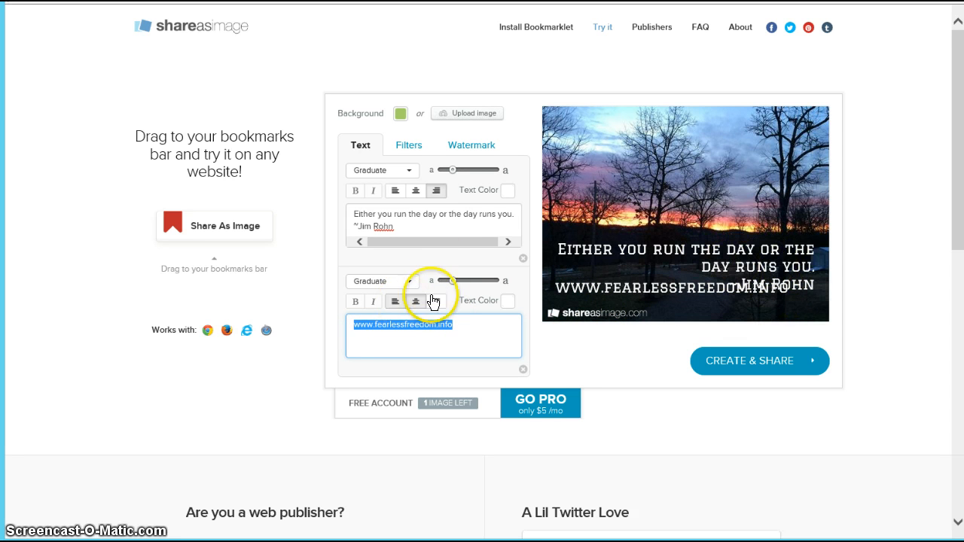
drag(455, 280, 444, 282)
click(411, 282)
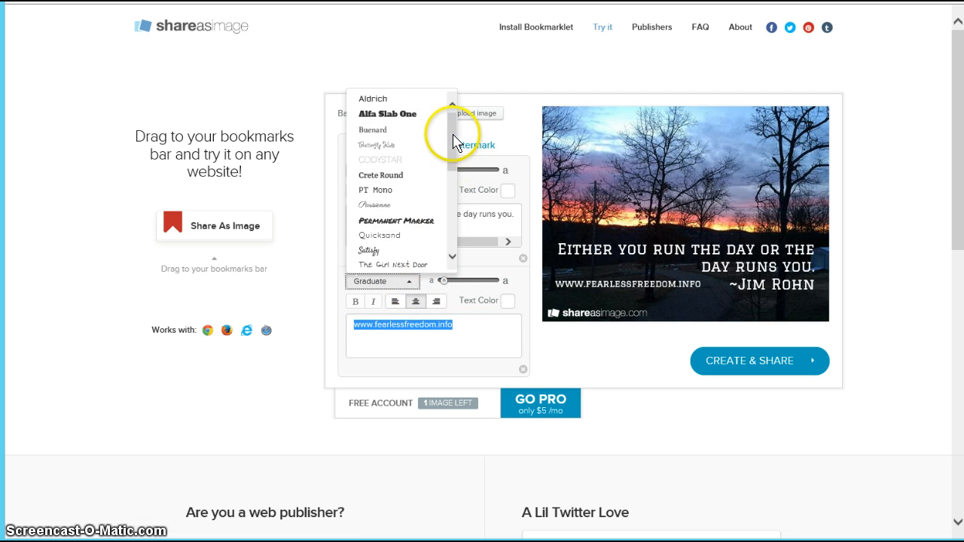
scroll(443, 144, down, 2)
scroll(449, 170, down, 3)
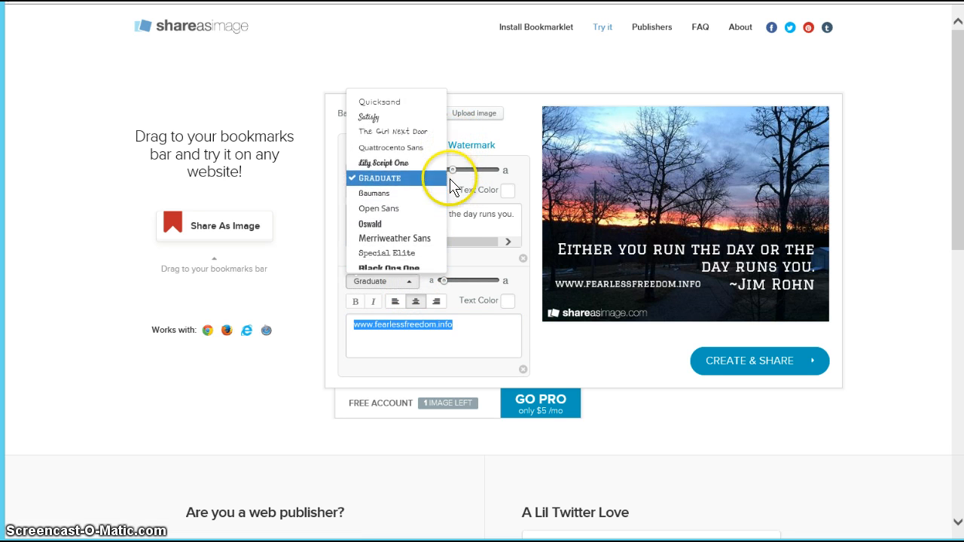
click(389, 226)
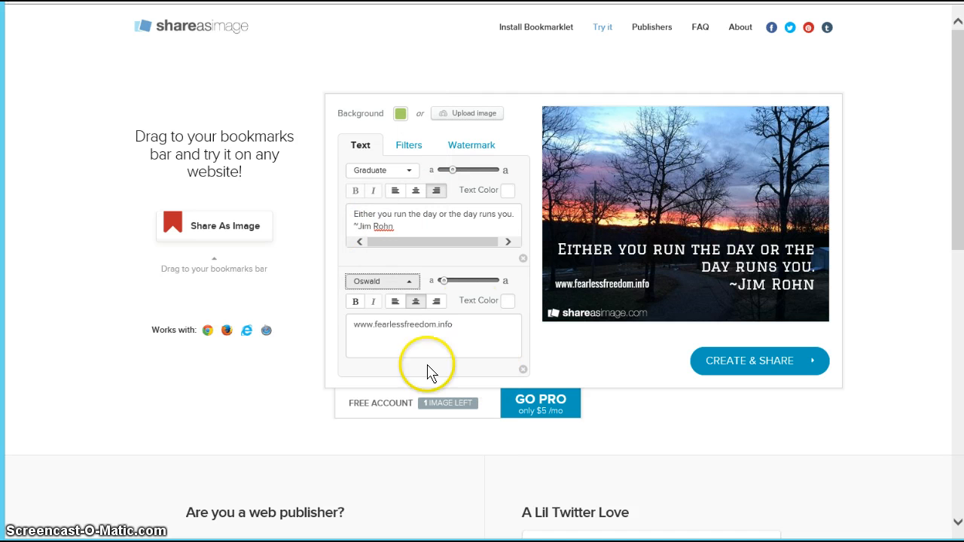
drag(445, 283, 451, 281)
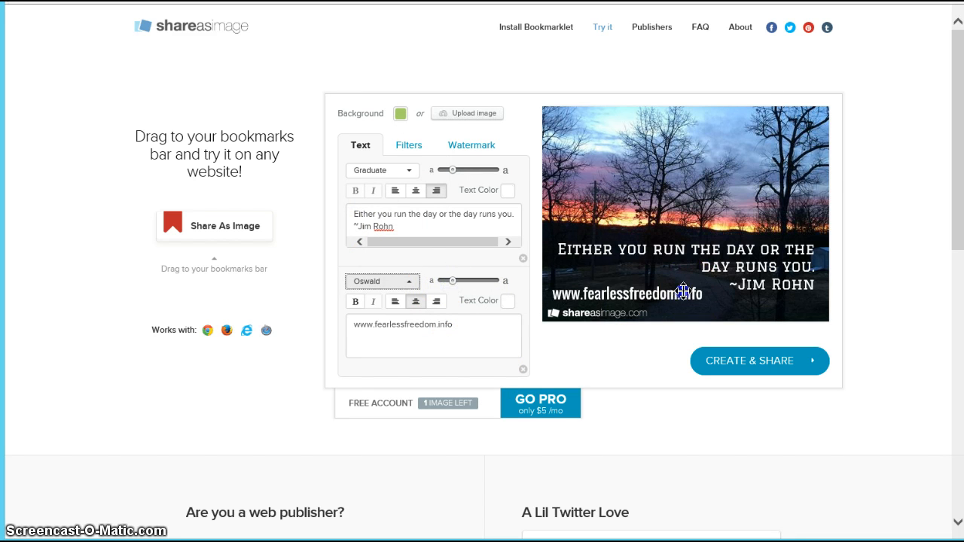
drag(682, 292, 578, 301)
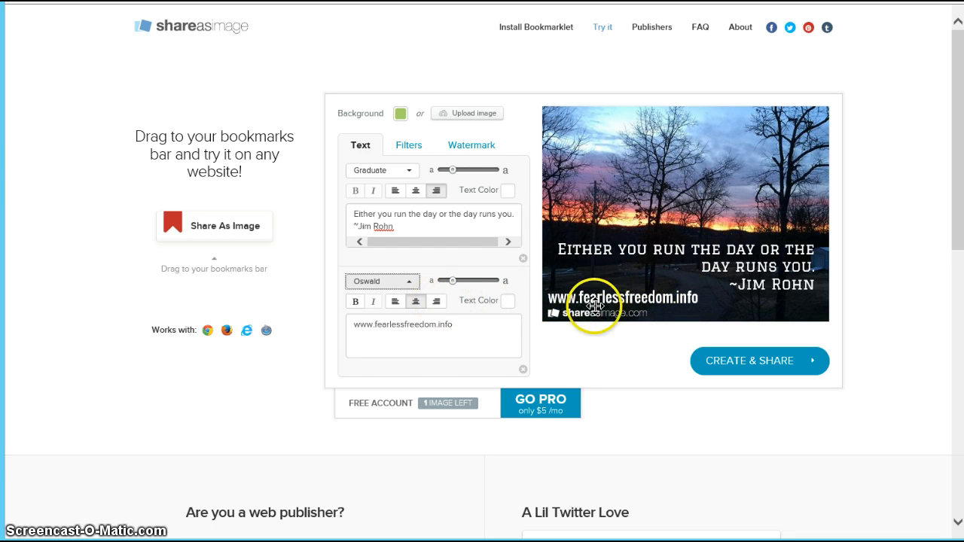
Step: Set the web address's text colour to a light yellow
click(507, 301)
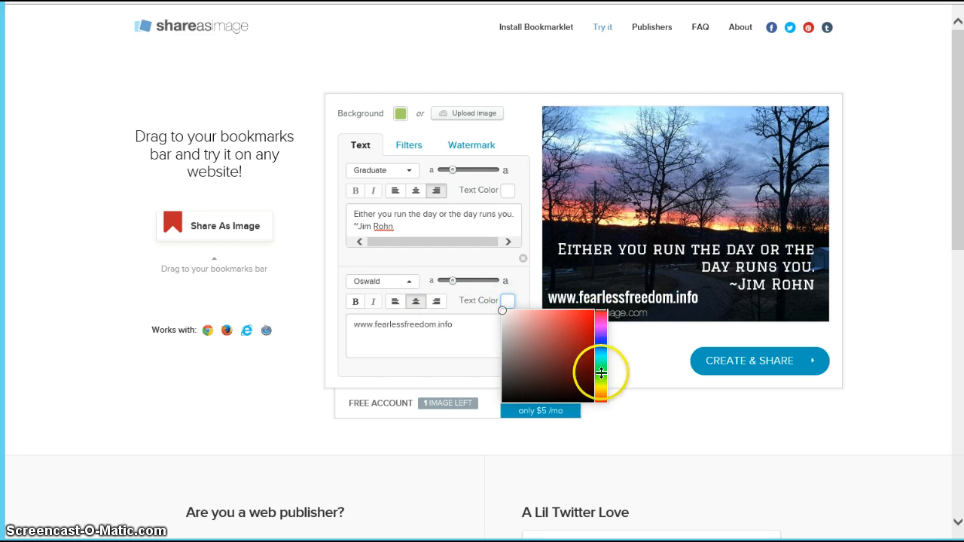
drag(601, 372, 604, 386)
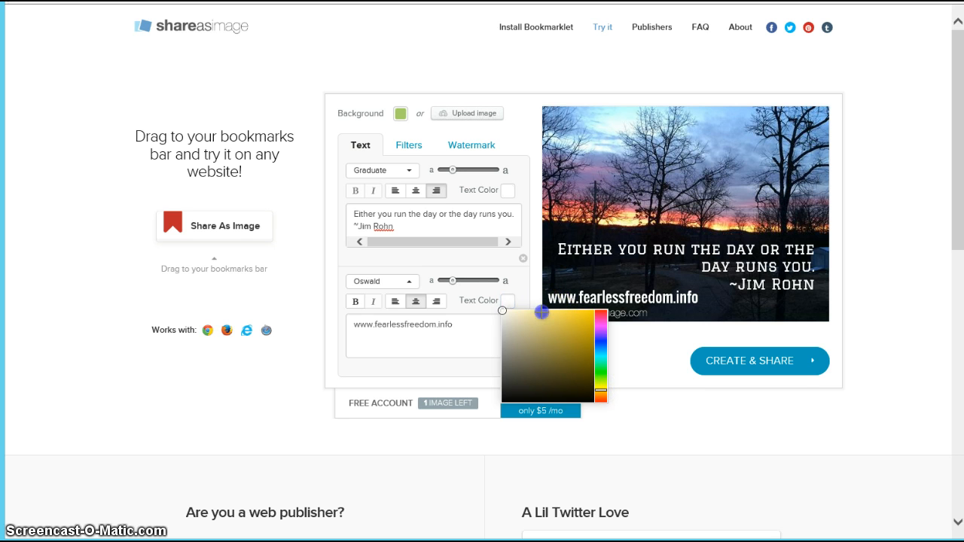
click(541, 312)
click(456, 349)
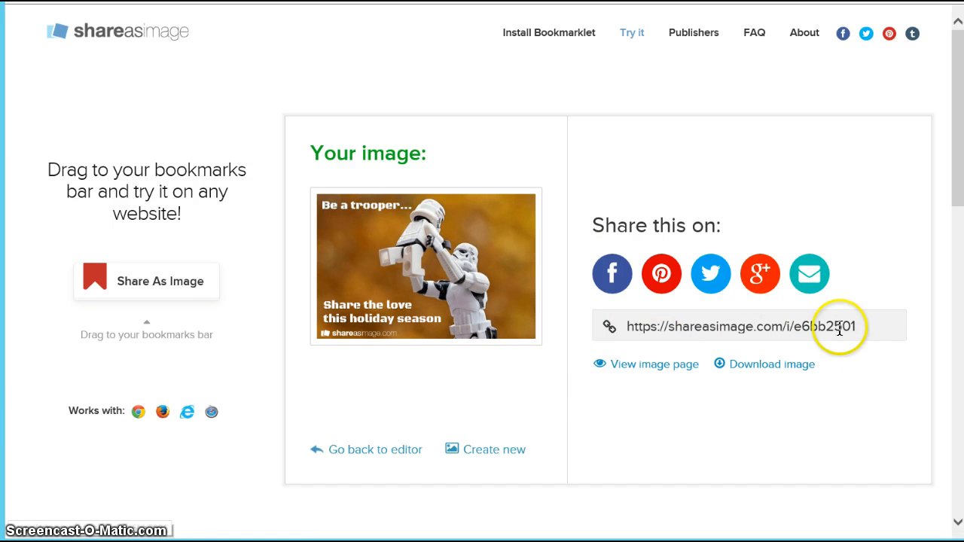
Step: Select the share link of the finished trooper image and open its image page
click(811, 326)
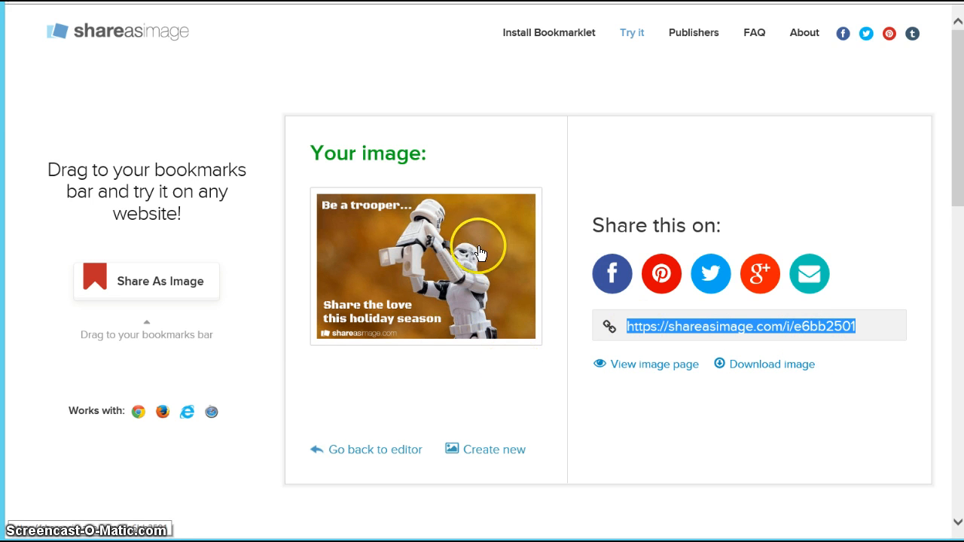
click(425, 265)
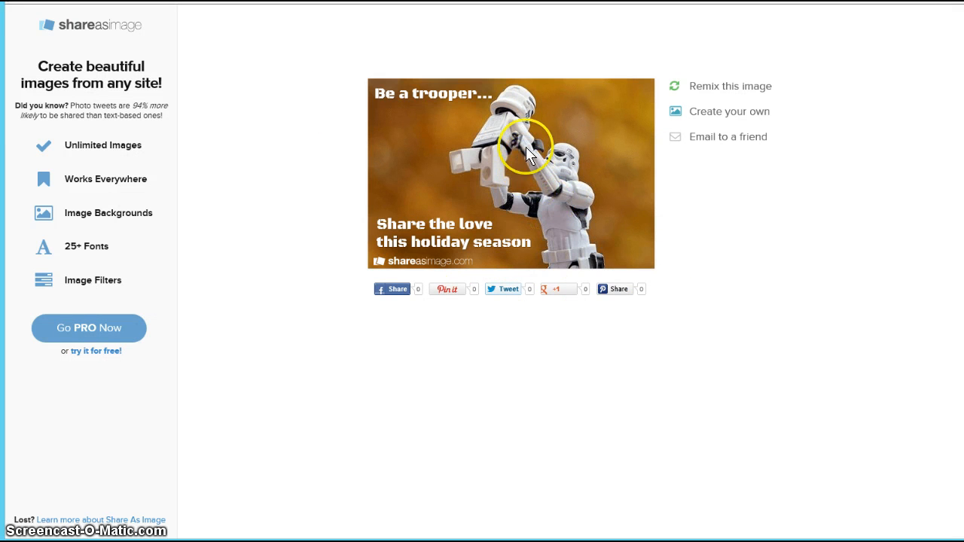
Step: Open the trooper image for remixing, look at its editable "Be a trooper..." text, and close the editor without changes
click(714, 93)
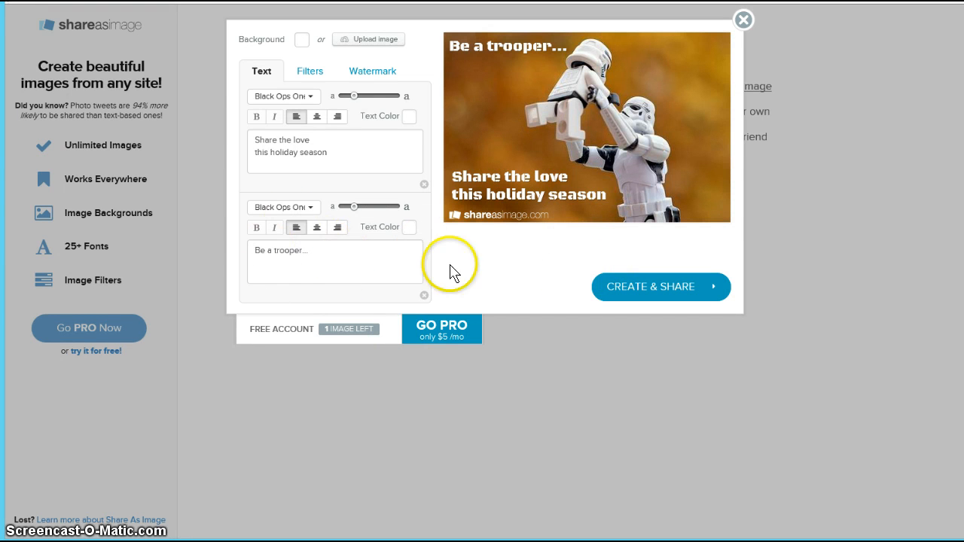
drag(310, 251, 245, 251)
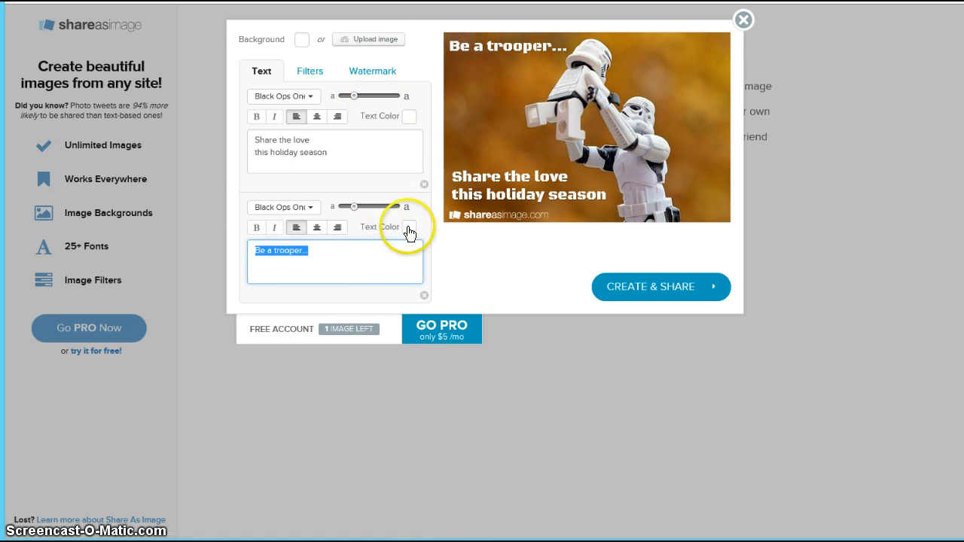
click(535, 253)
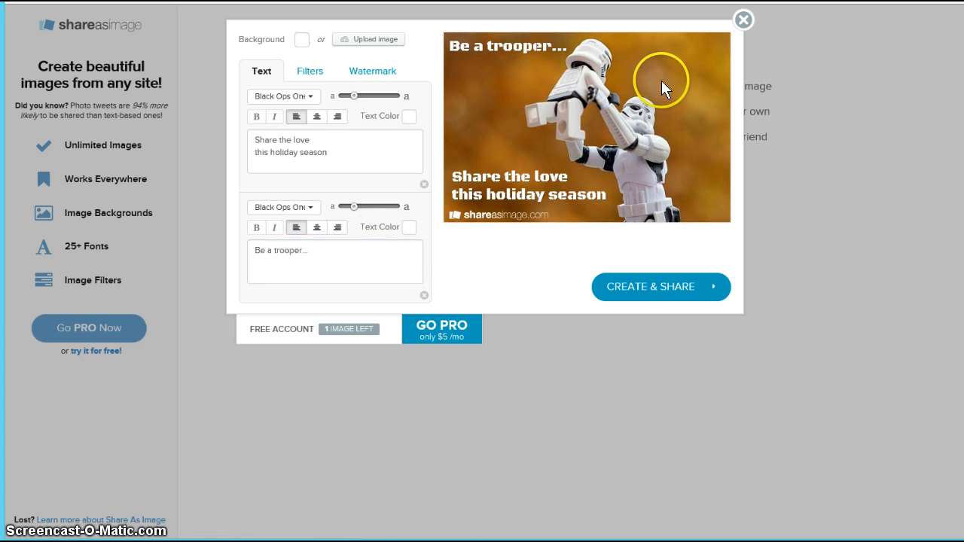
click(742, 21)
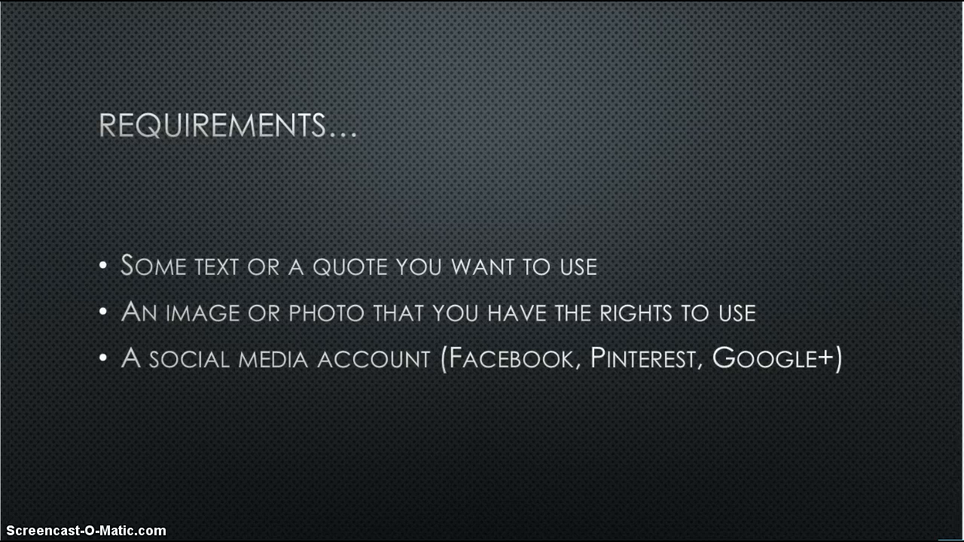
key(Right)
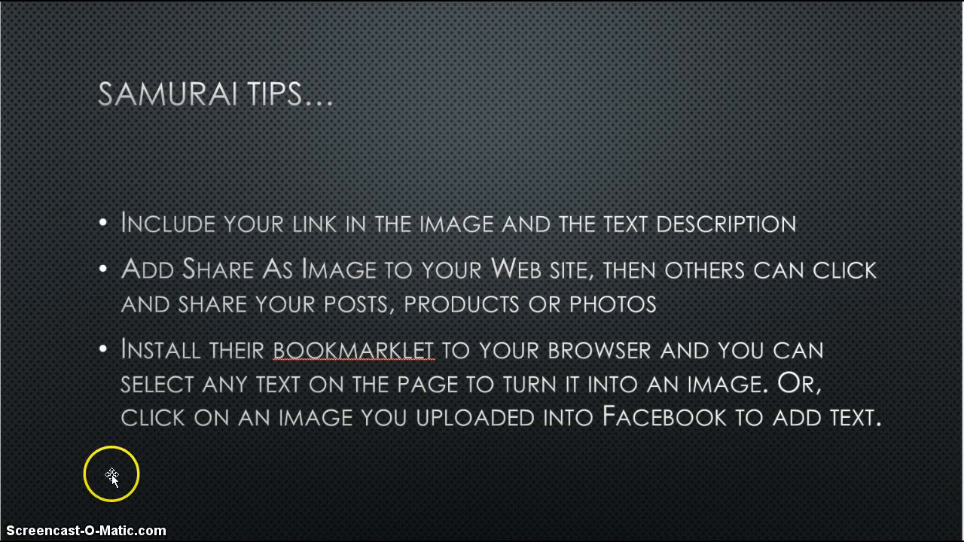
click(68, 485)
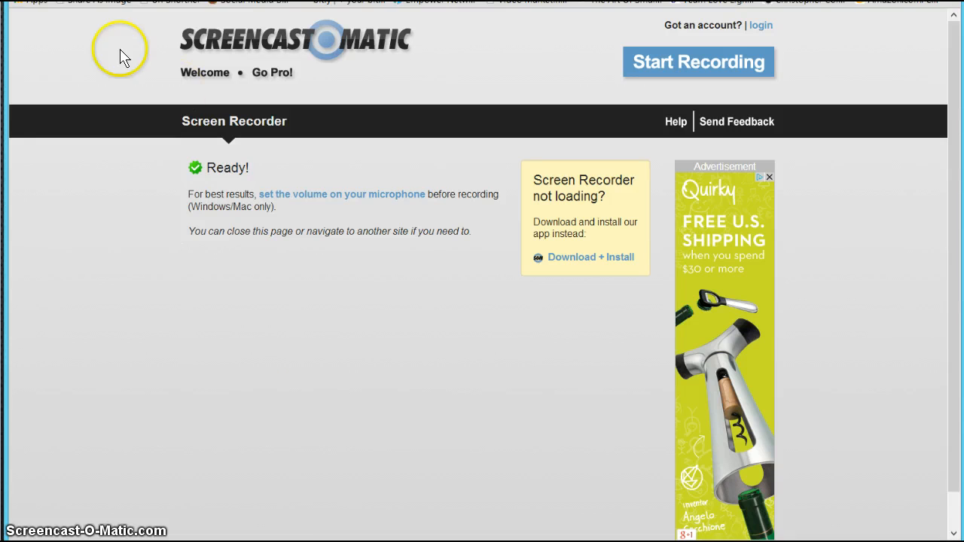
click(242, 2)
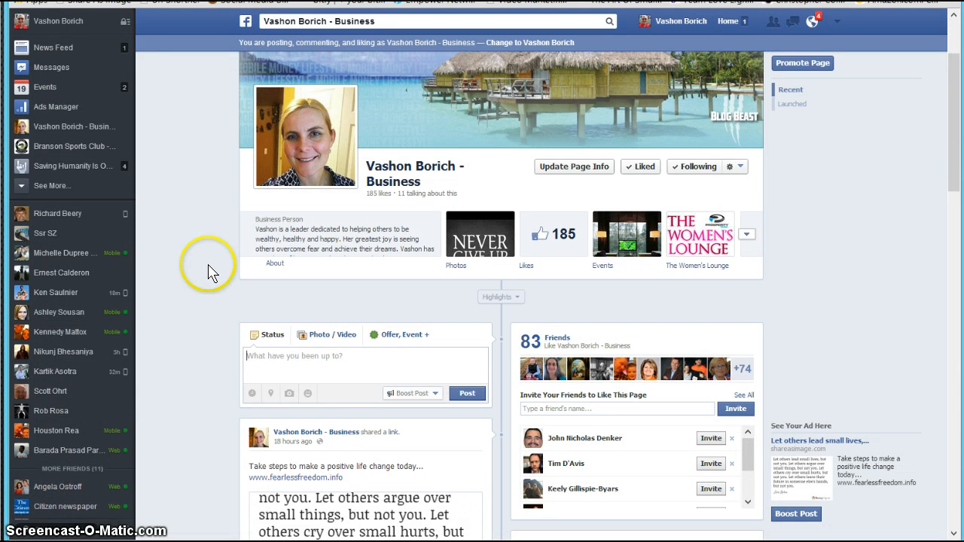
click(326, 361)
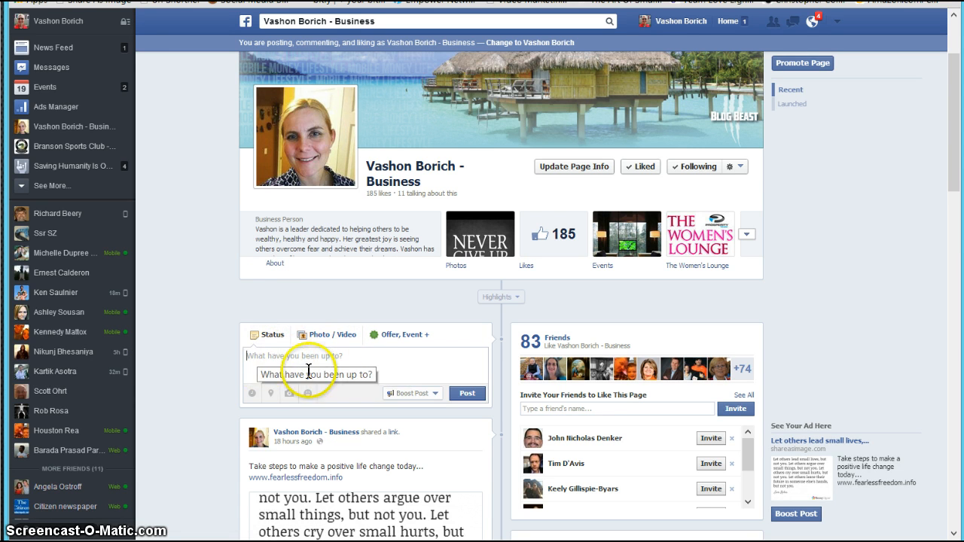
click(260, 356)
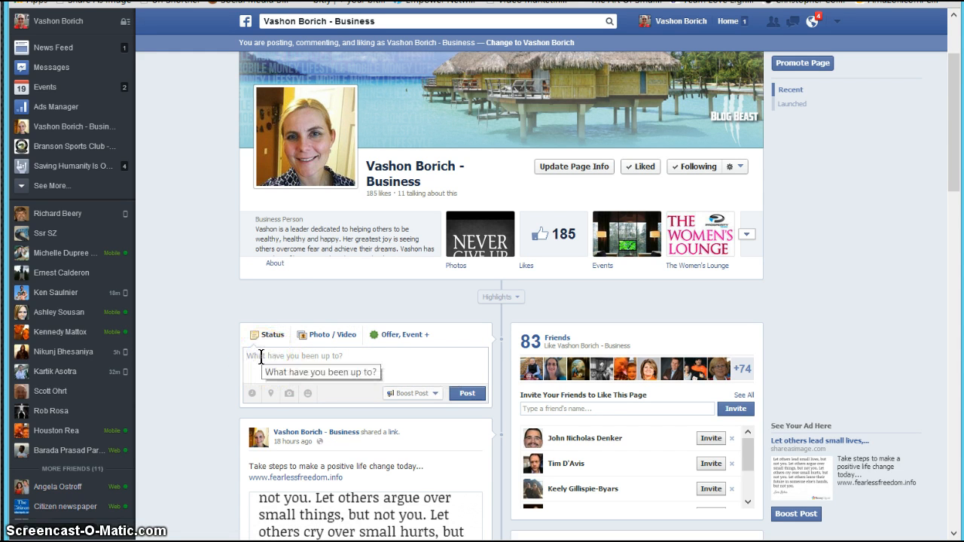
text(www.)
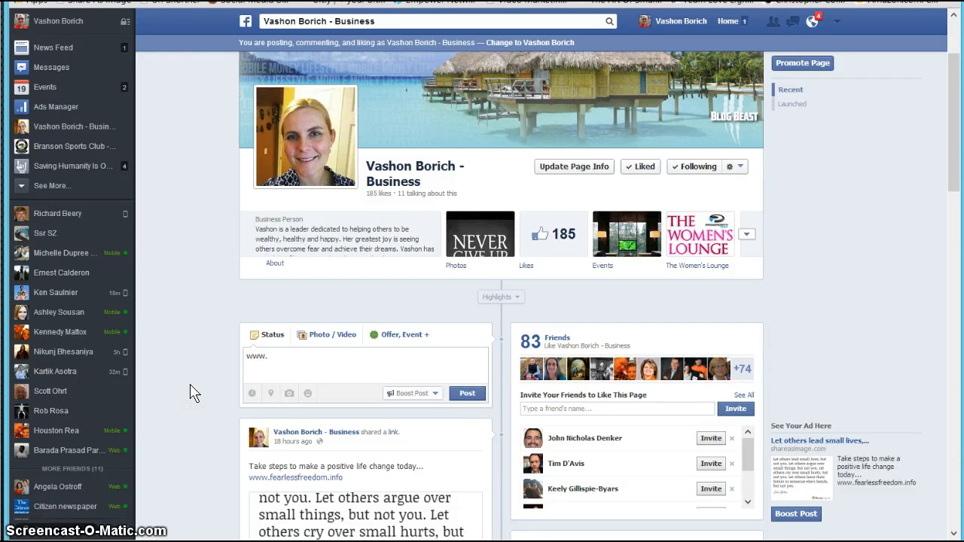
text(fearlessfreedom.com)
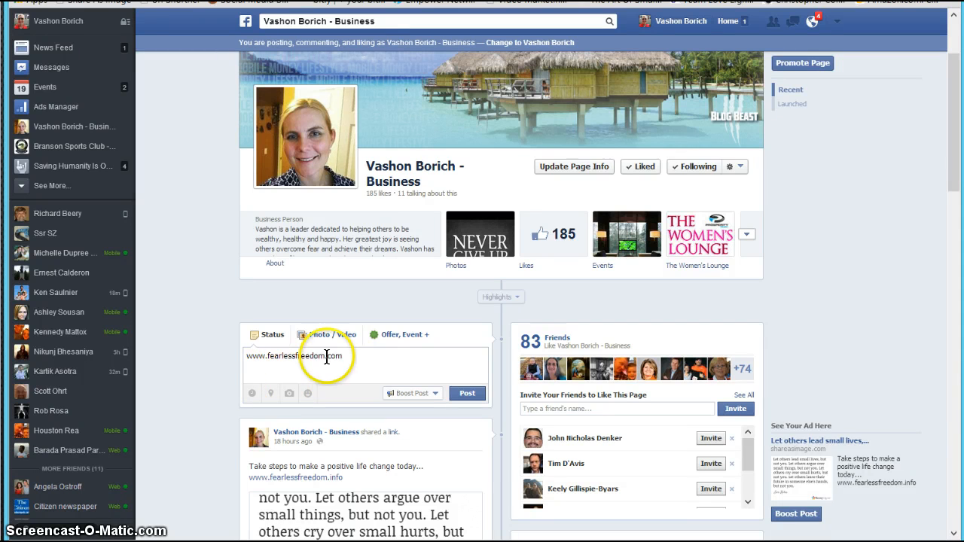
drag(327, 356, 348, 356)
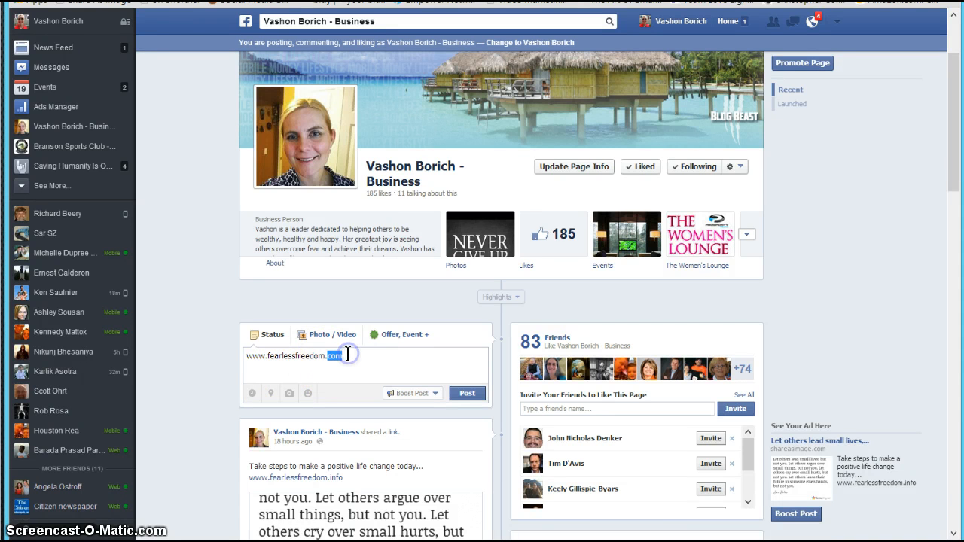
text(info)
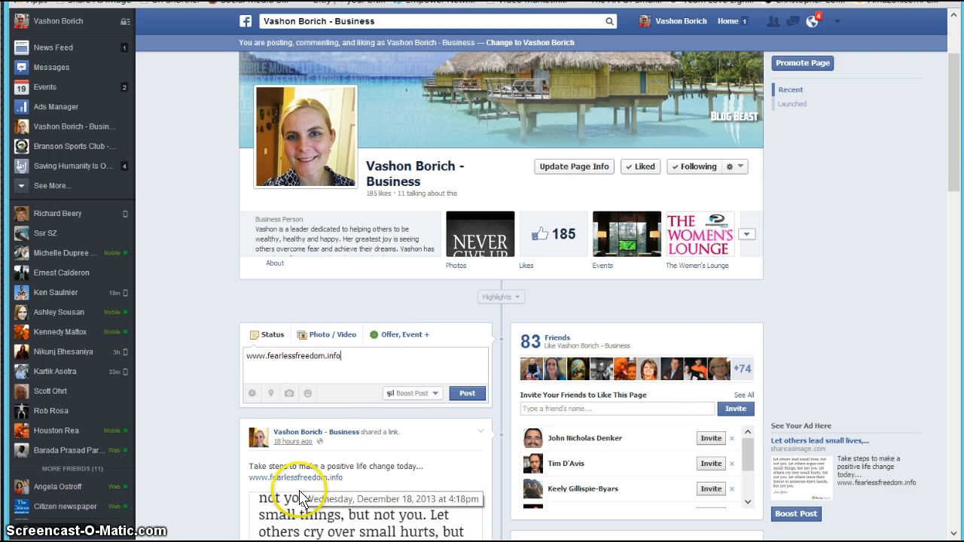
scroll(301, 482, down, 3)
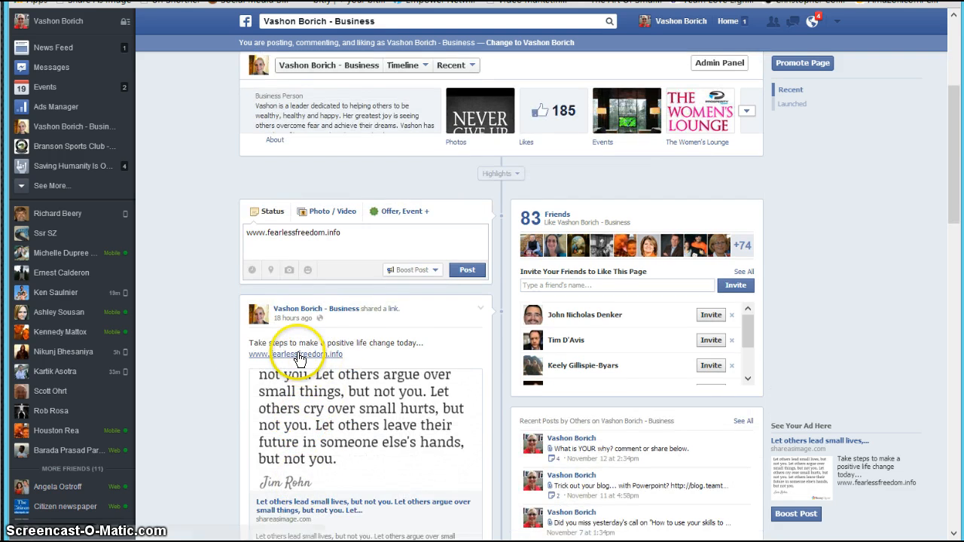